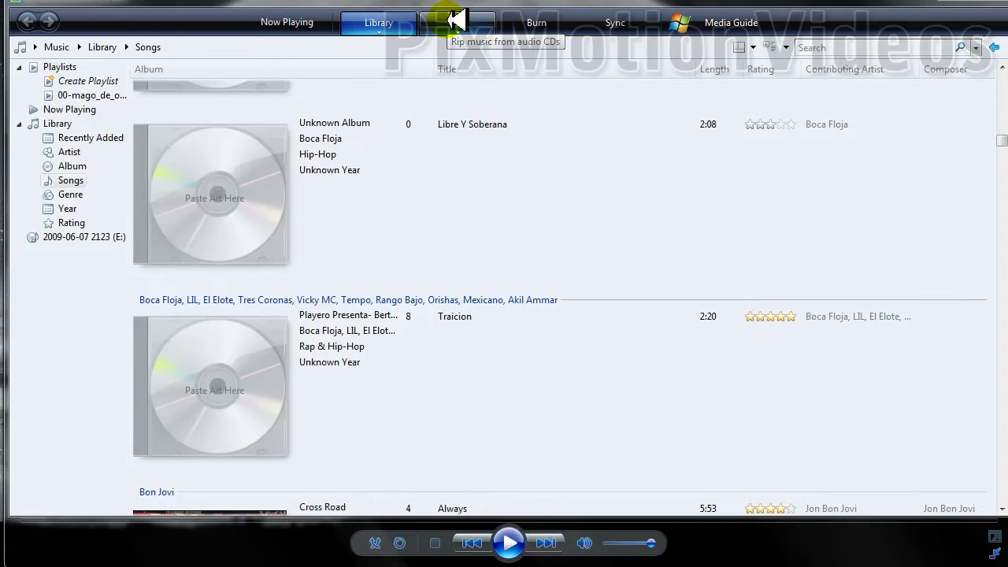
Display the audio CD in drive E: in the Rip view and open the Rip Music options
left_click(63, 237)
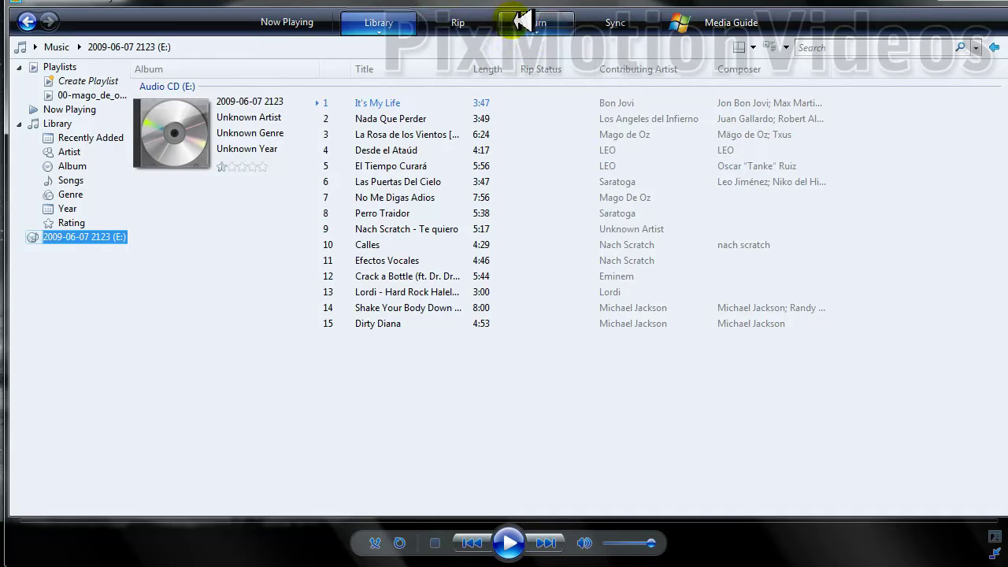
left_click(482, 19)
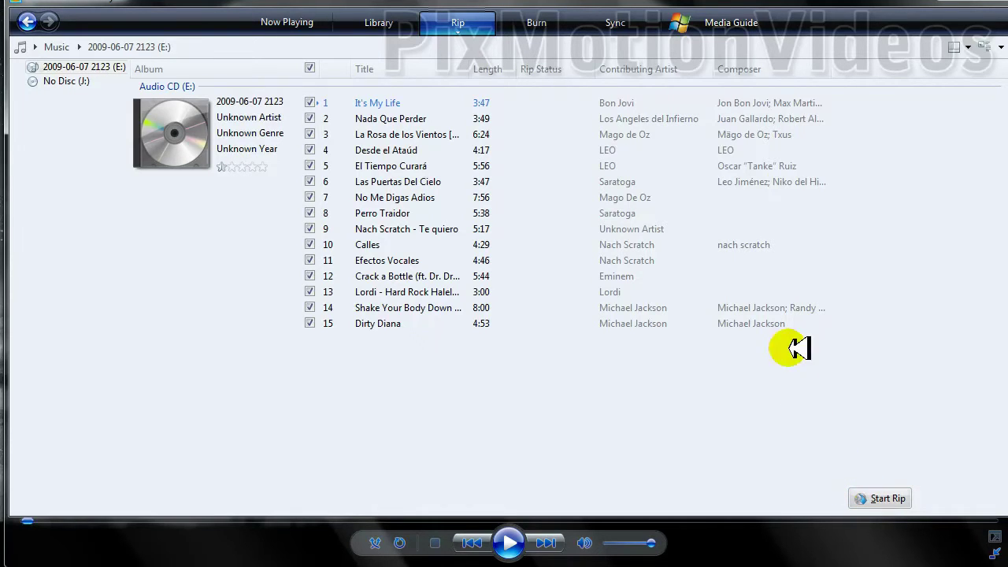
right_click(825, 10)
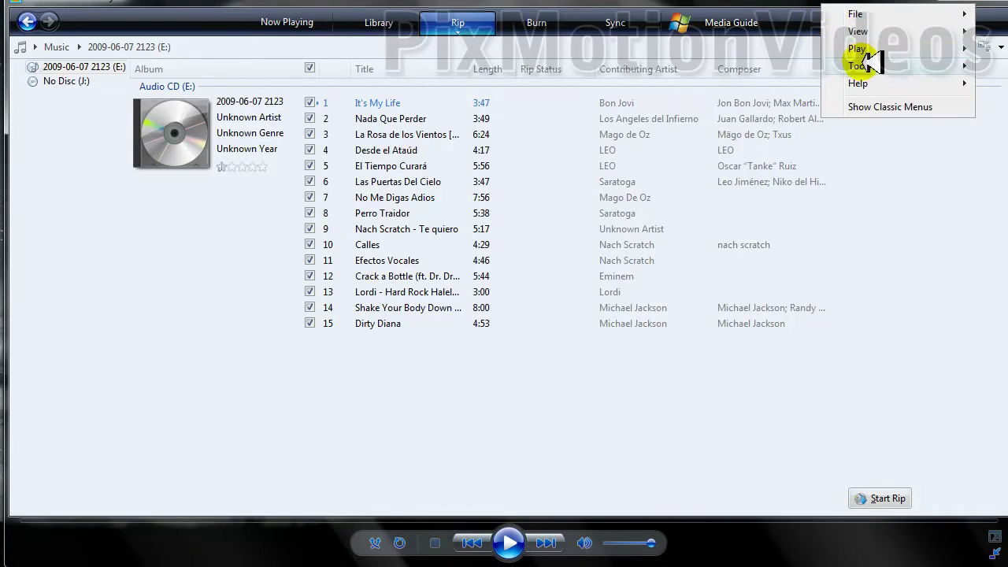
mouse_move(871, 67)
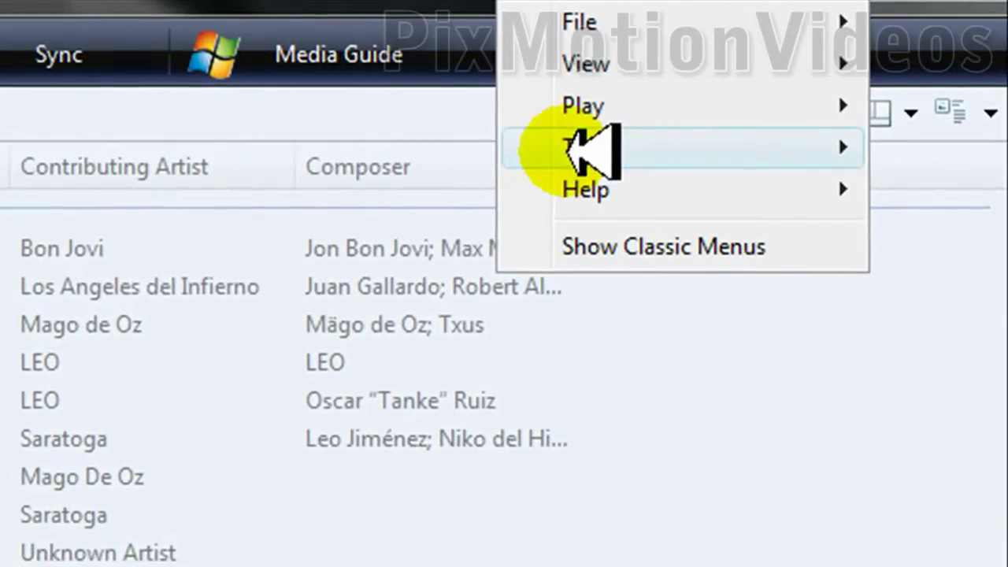
mouse_move(851, 66)
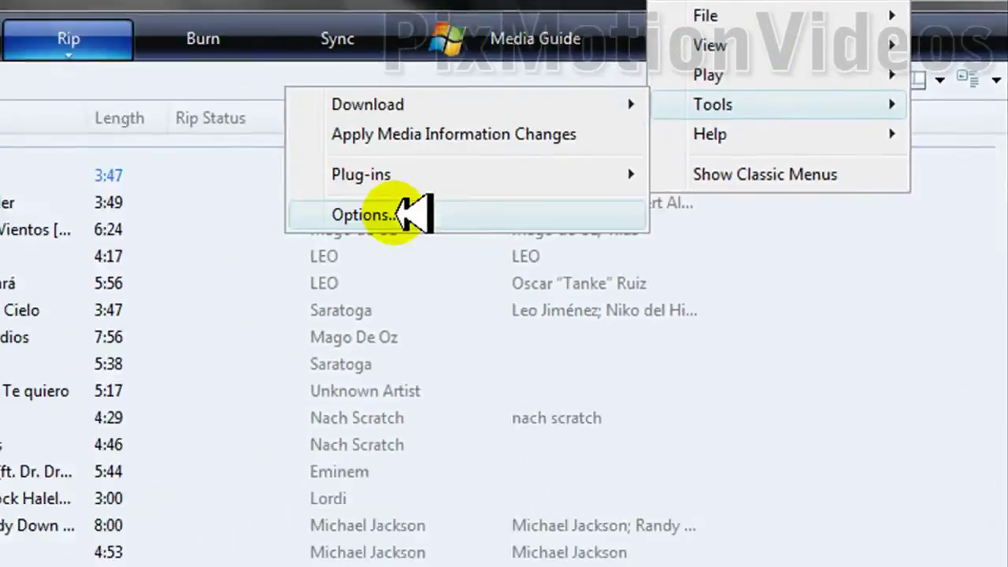
left_click(209, 280)
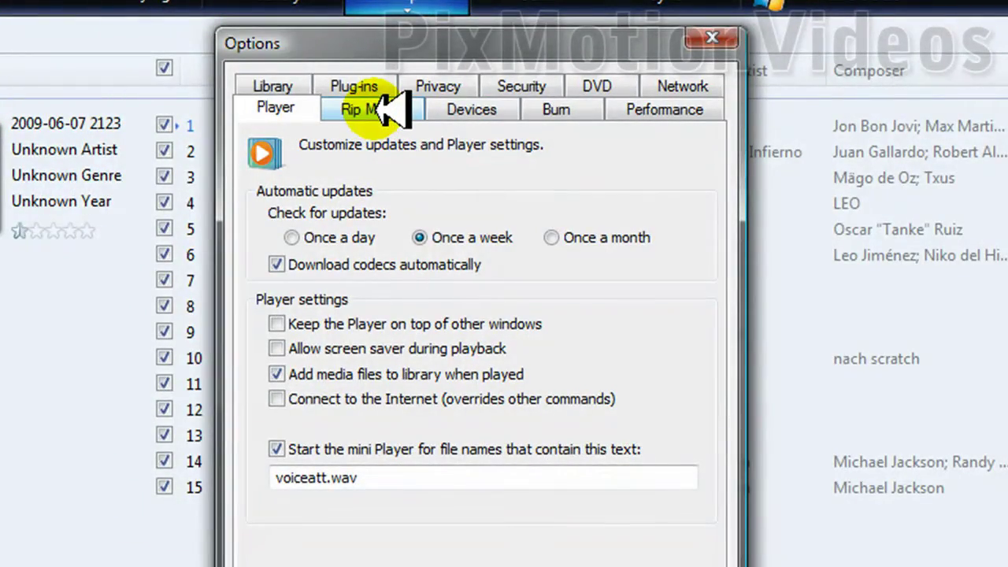
left_click(373, 109)
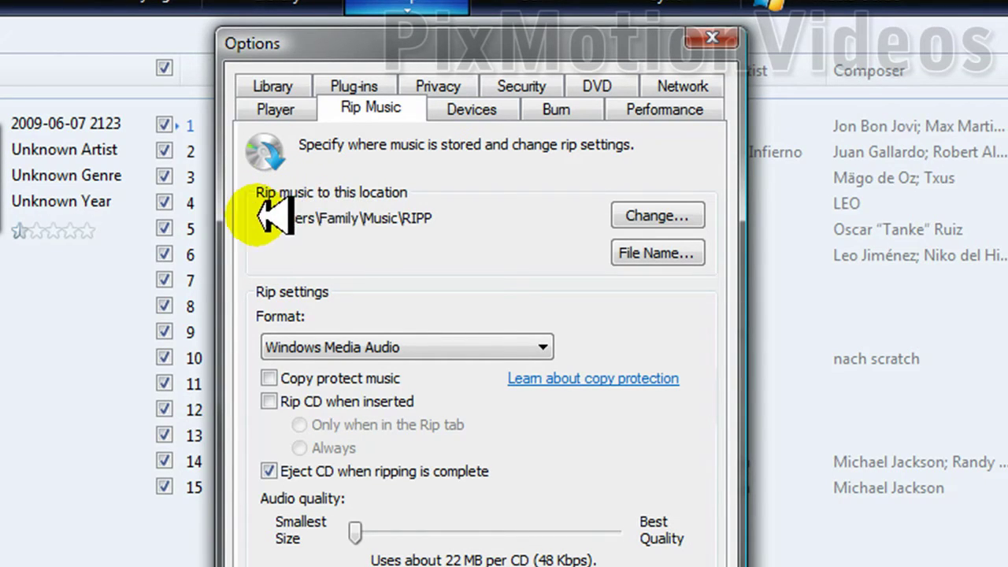
Examine the folder path that ripped music is saved to and the file name settings
left_click_drag(253, 218, 449, 217)
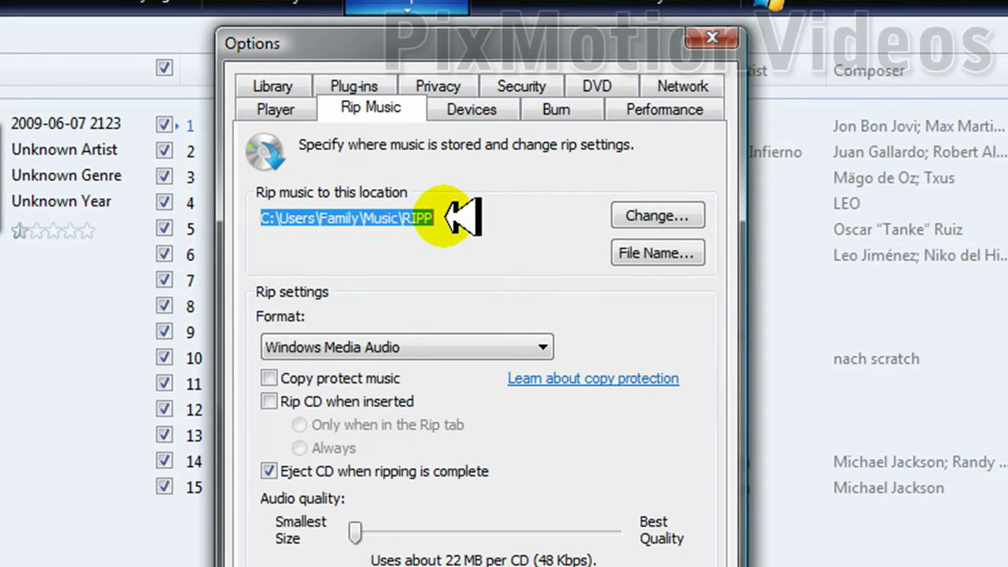
left_click(462, 216)
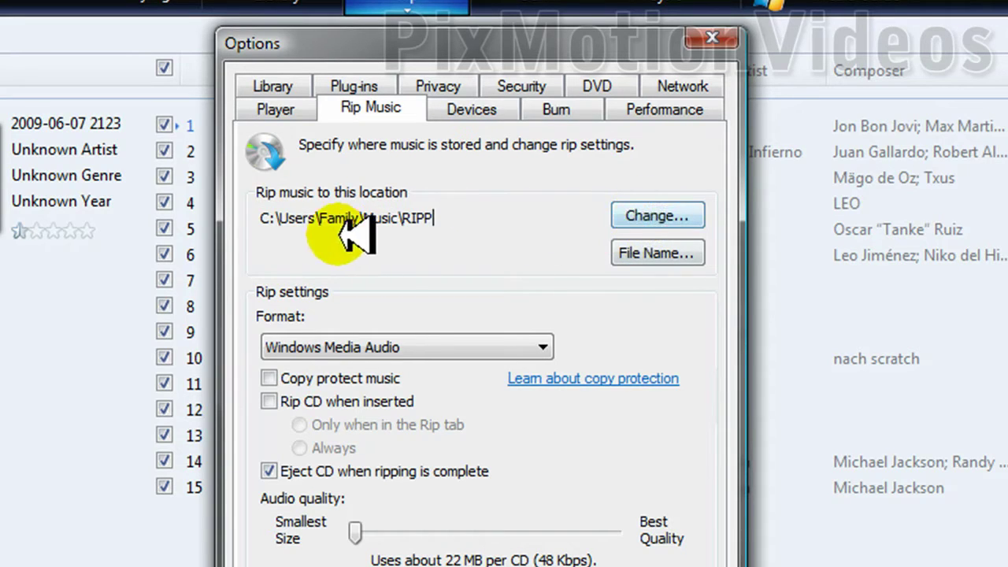
double_click(397, 218)
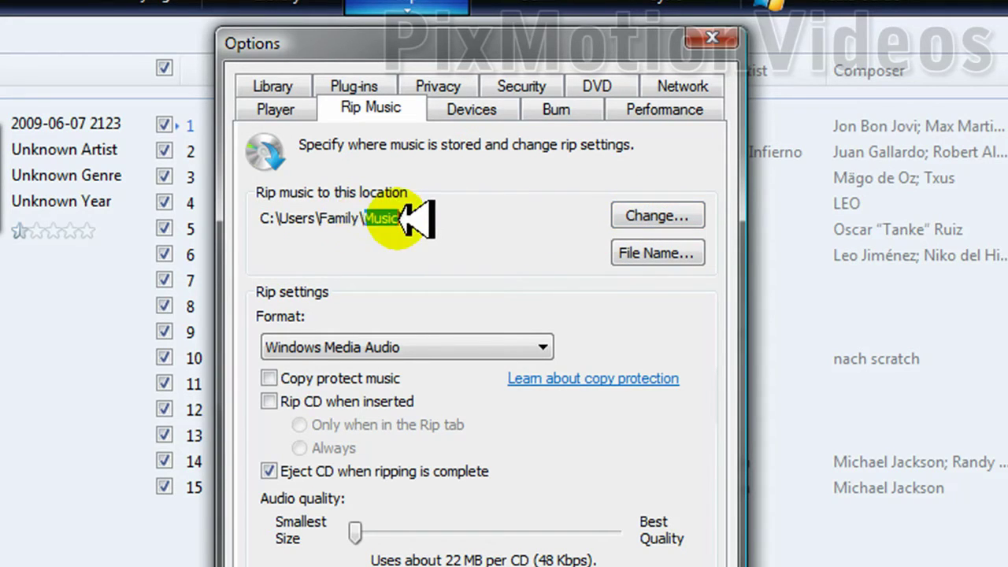
double_click(423, 218)
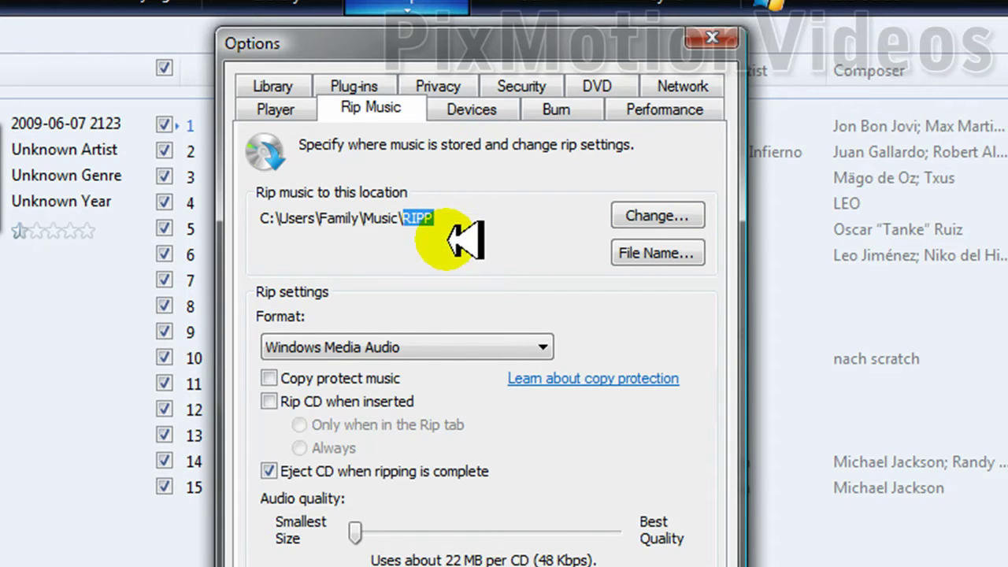
left_click(668, 252)
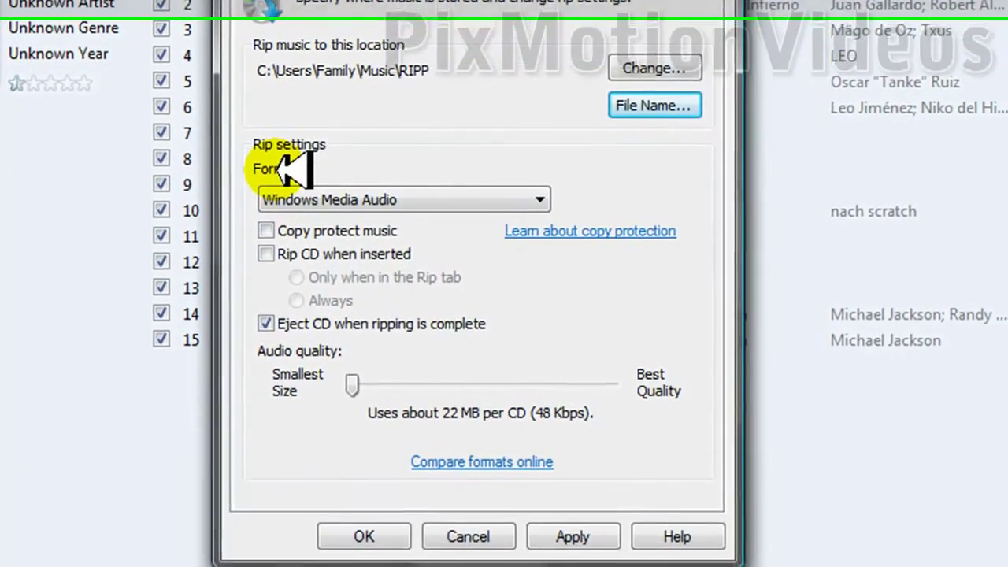
Set the rip format to MP3
left_click(309, 197)
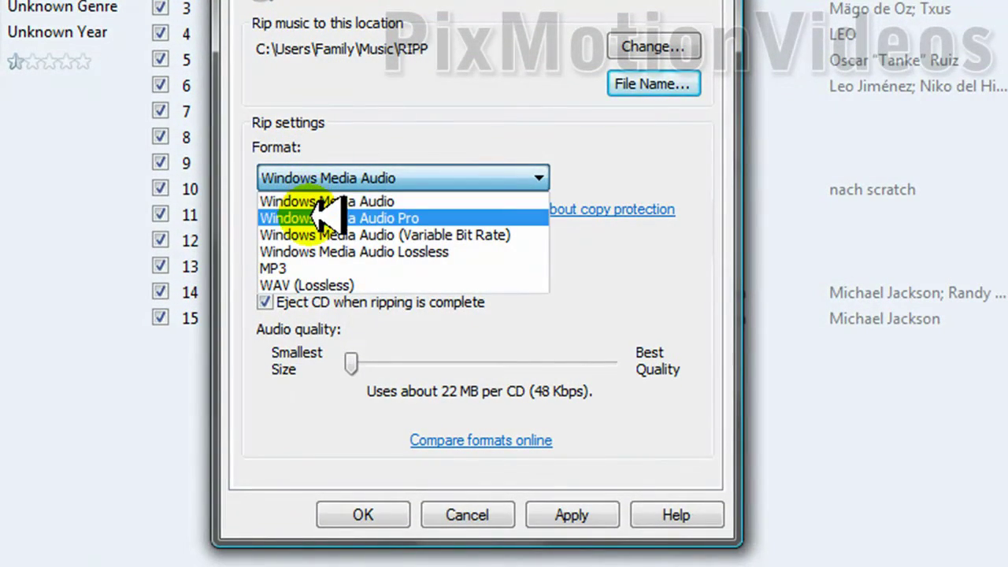
left_click(323, 270)
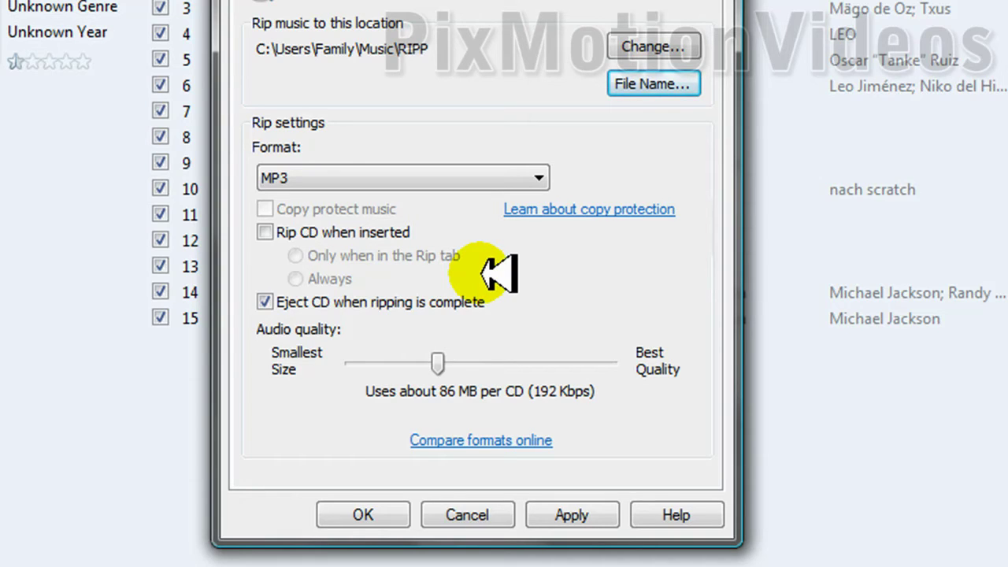
left_click(349, 179)
left_click(348, 179)
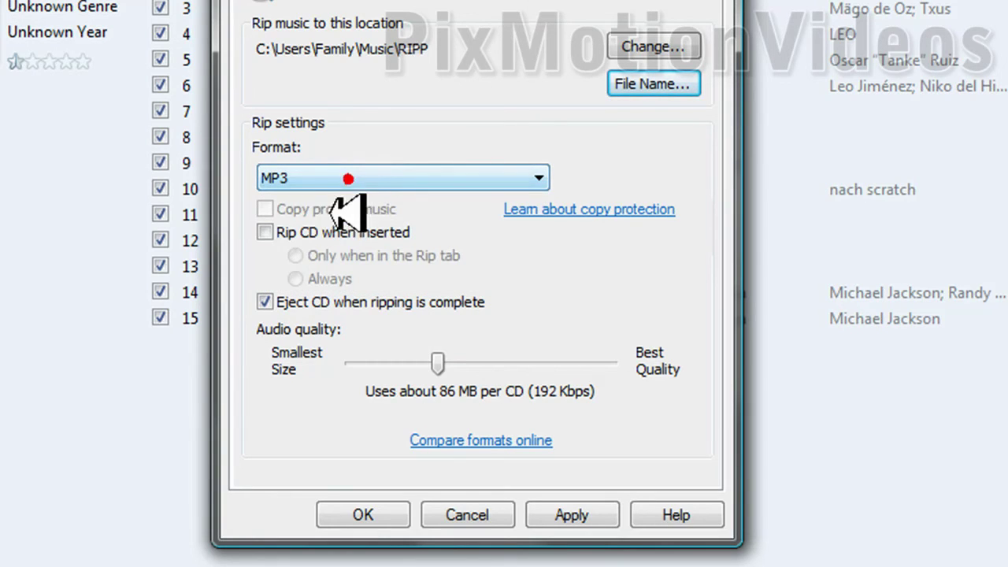
Switch the Rip CD when inserted option on and back off
left_click(271, 232)
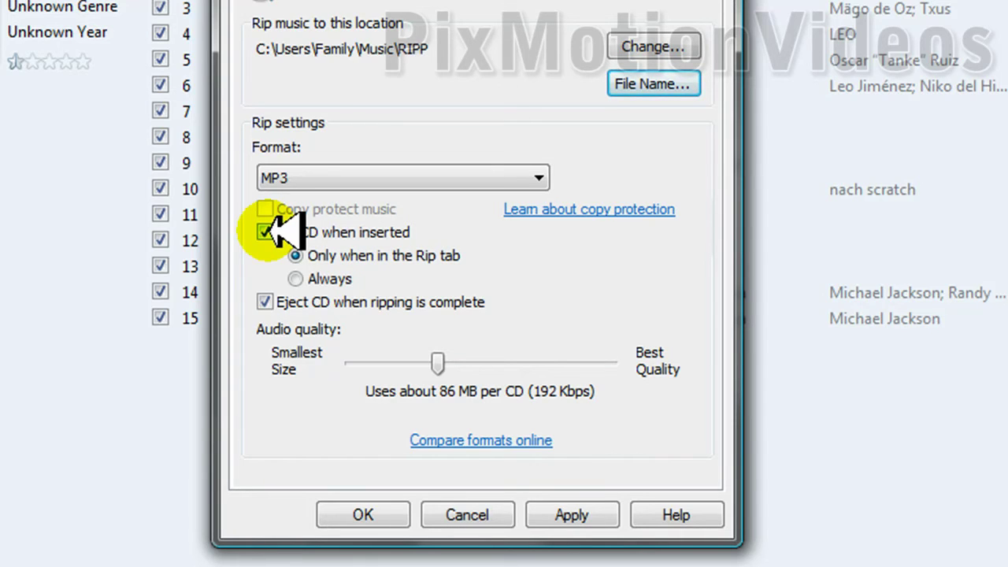
left_click(270, 231)
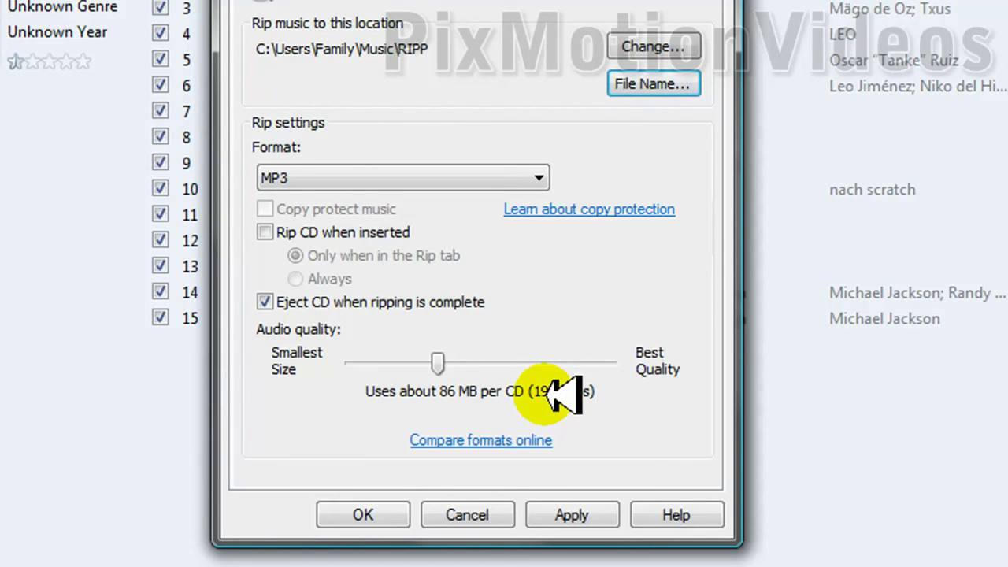
Try the MP3 audio quality at 128, 192, 256 and 320 Kbps
left_click(427, 362)
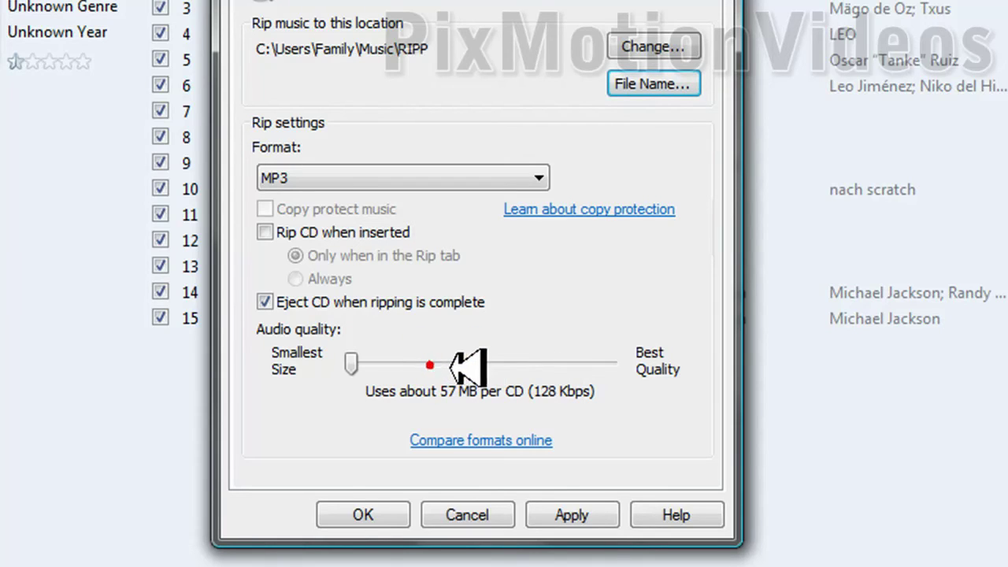
left_click(457, 364)
left_click(456, 363)
left_click(591, 362)
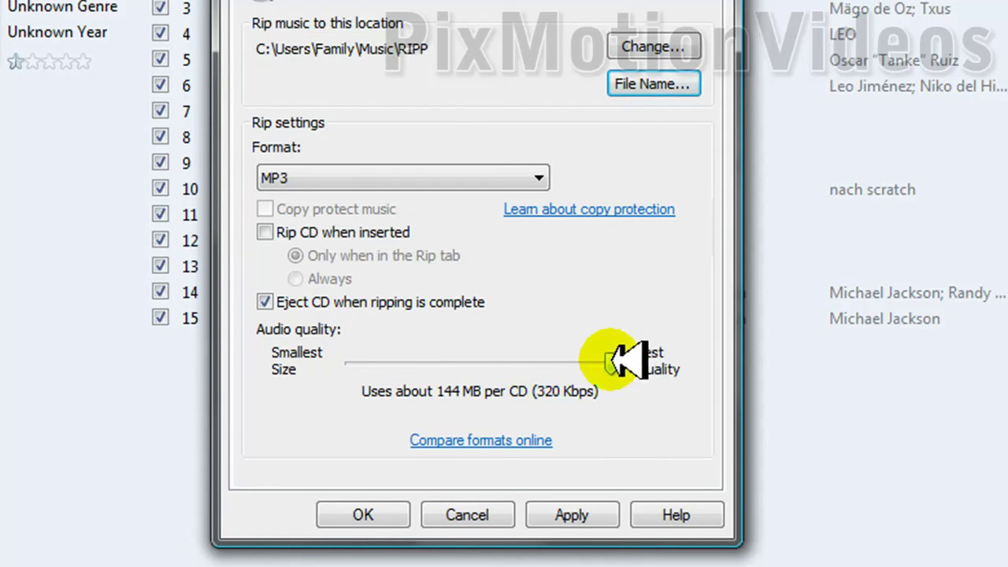
left_click(549, 358)
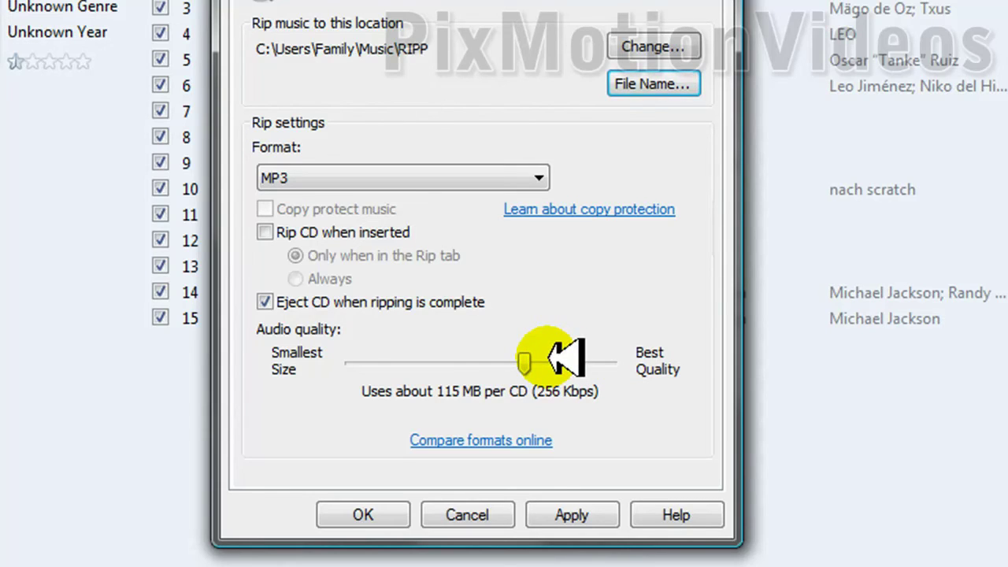
left_click(597, 358)
left_click(508, 360)
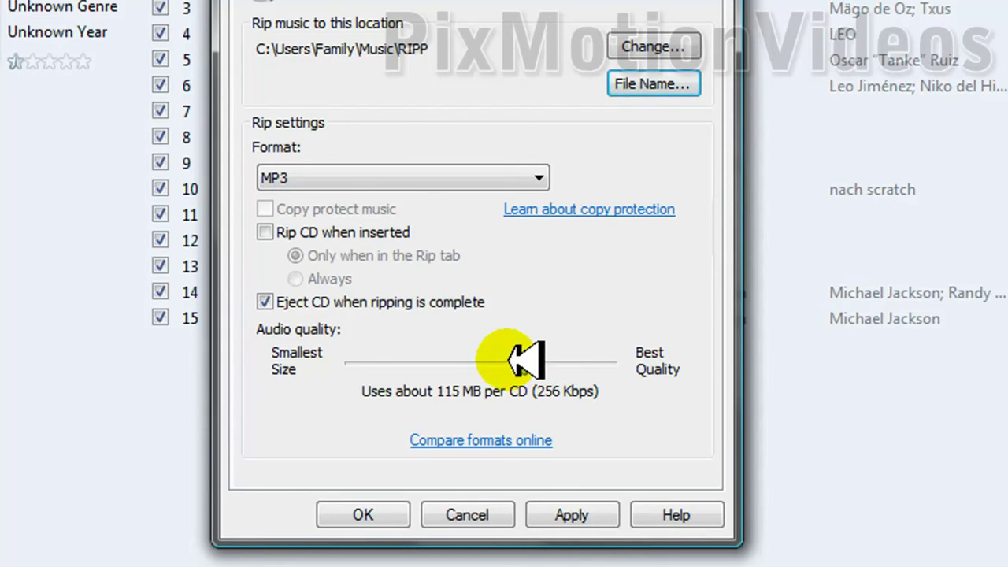
left_click(482, 359)
left_click(508, 360)
left_click(482, 360)
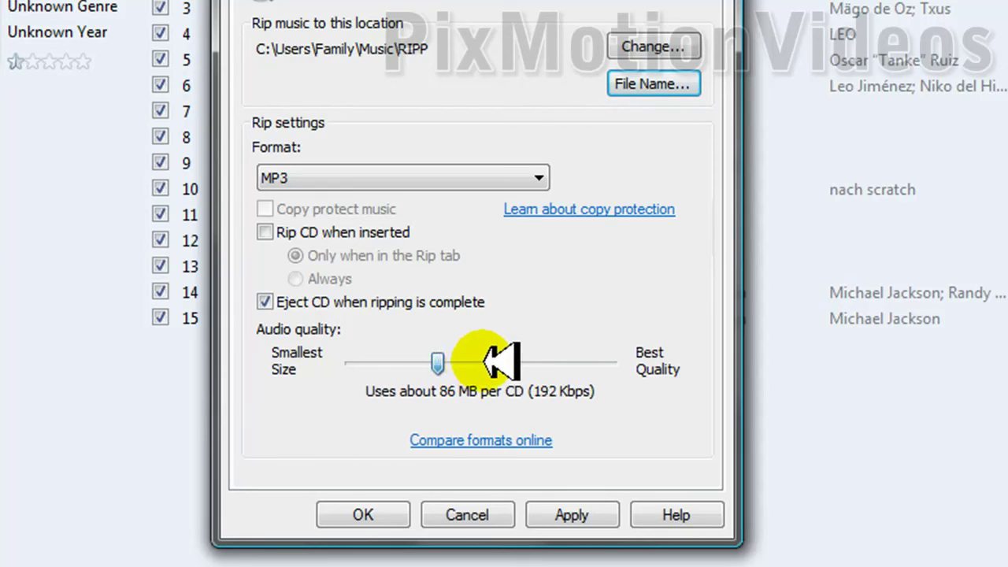
left_click(508, 360)
left_click(480, 360)
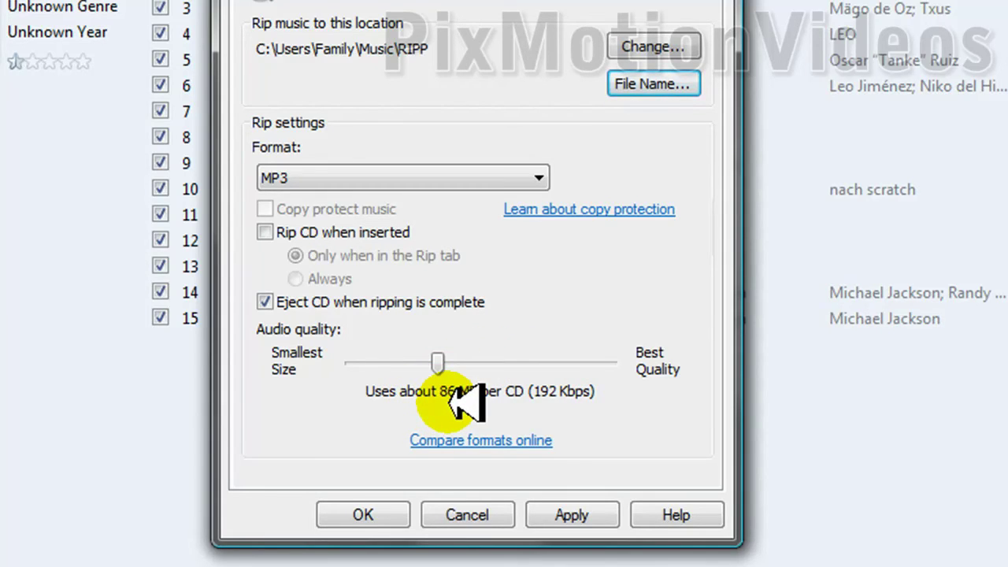
left_click(440, 363)
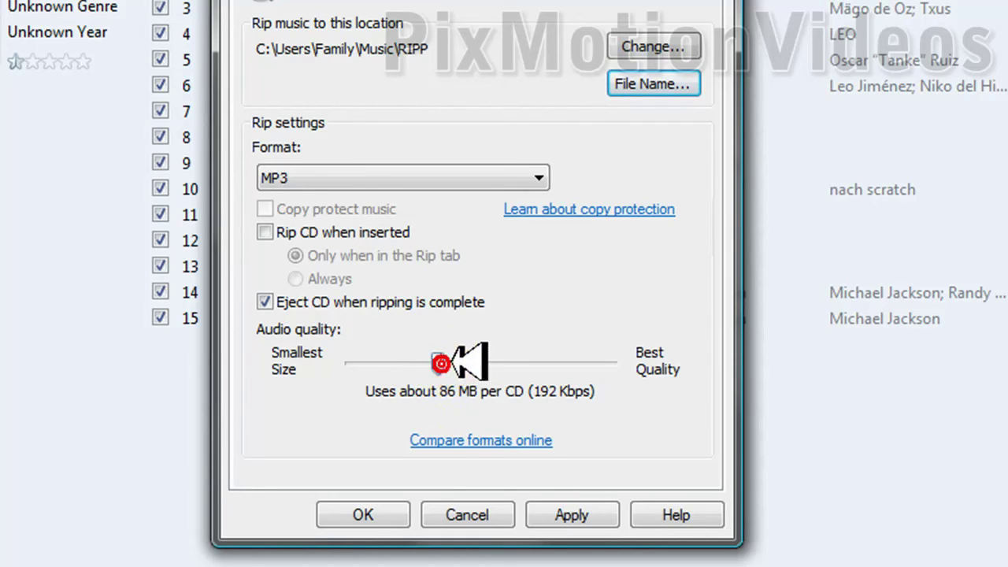
left_click(551, 360)
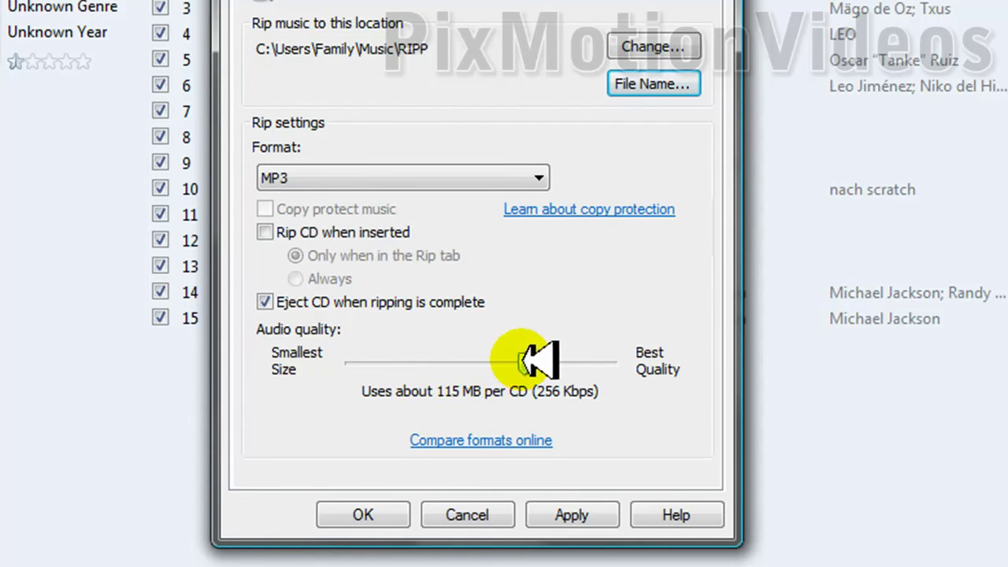
left_click(607, 360)
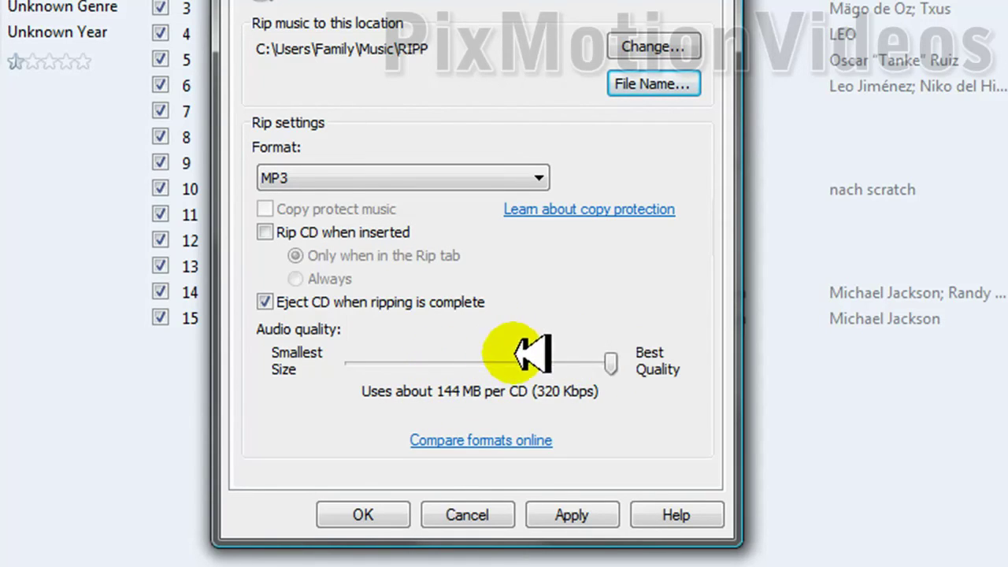
Set the audio quality to the smallest size, 128 Kbps, and accept the rip options
left_click_drag(608, 360, 347, 360)
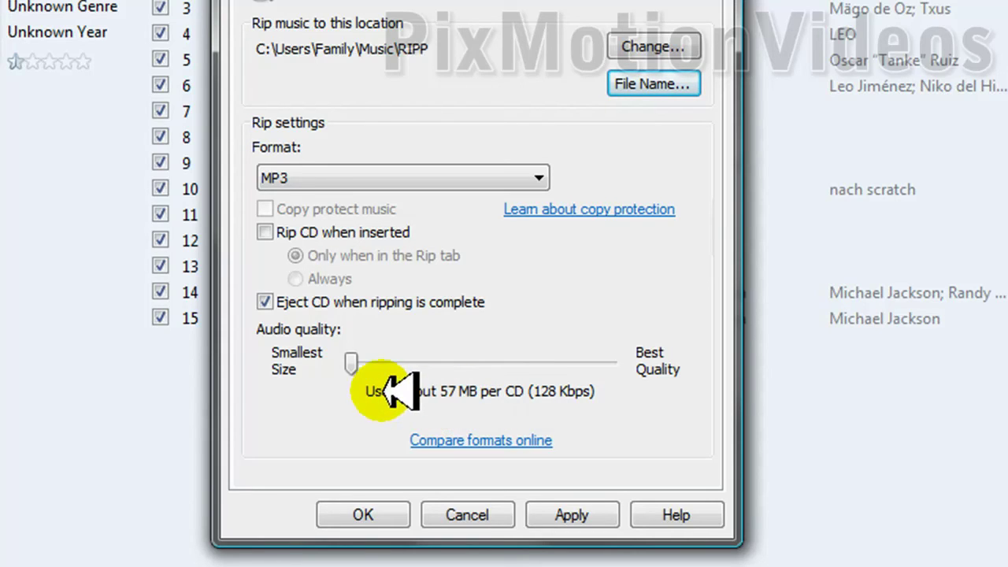
left_click_drag(356, 364, 394, 361)
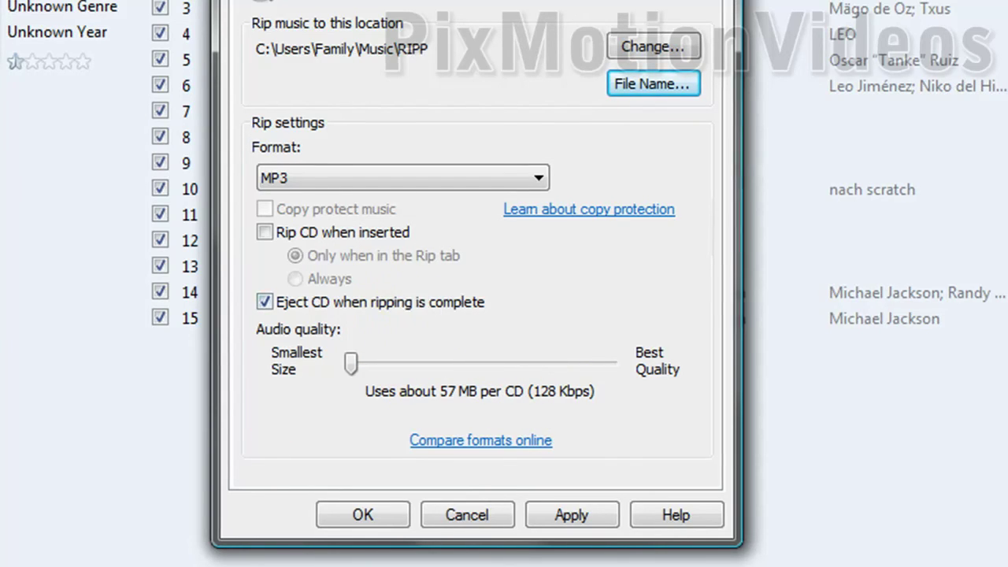
left_click(362, 515)
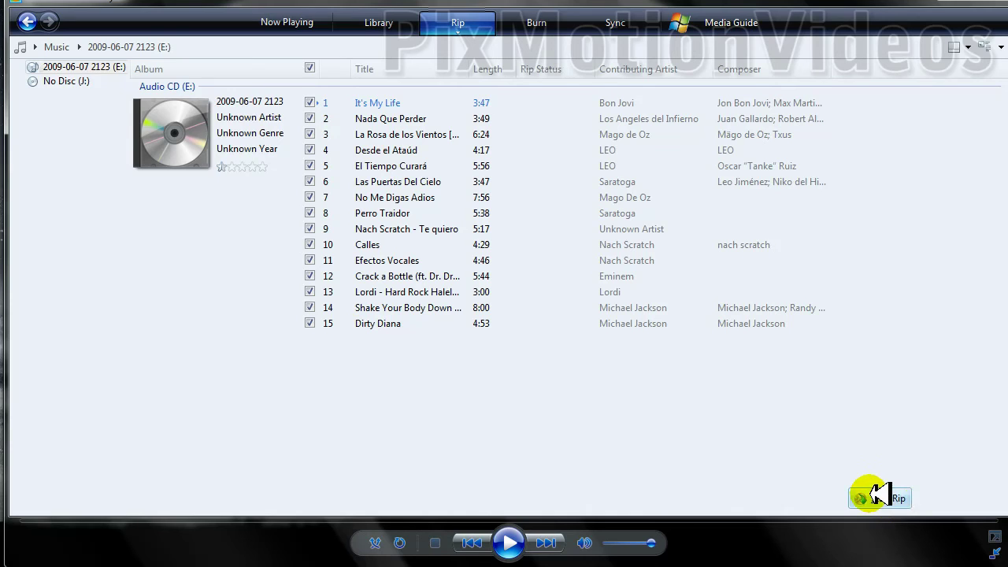
Start ripping all 15 checked tracks of the audio CD and stop the rip
left_click(882, 498)
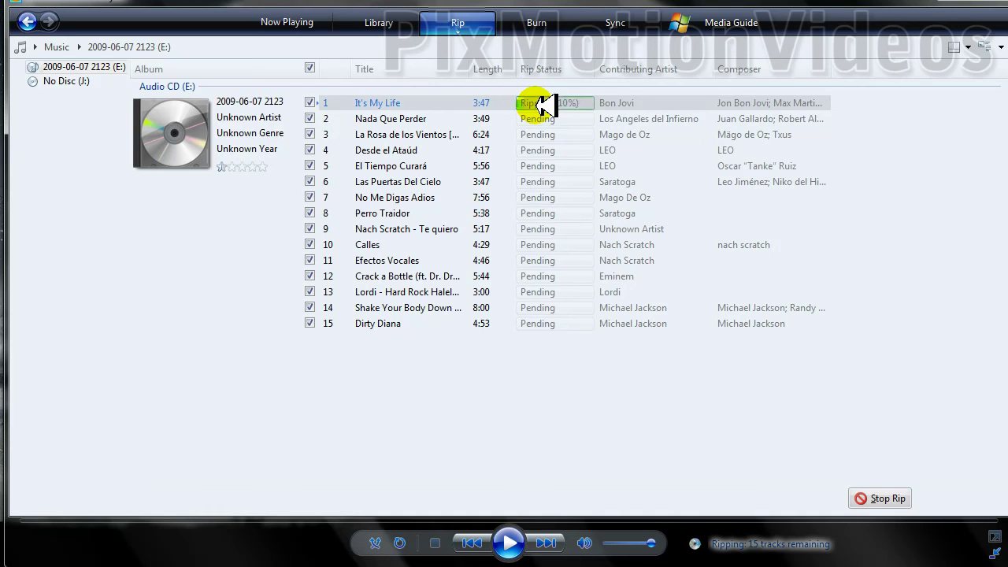
left_click(894, 499)
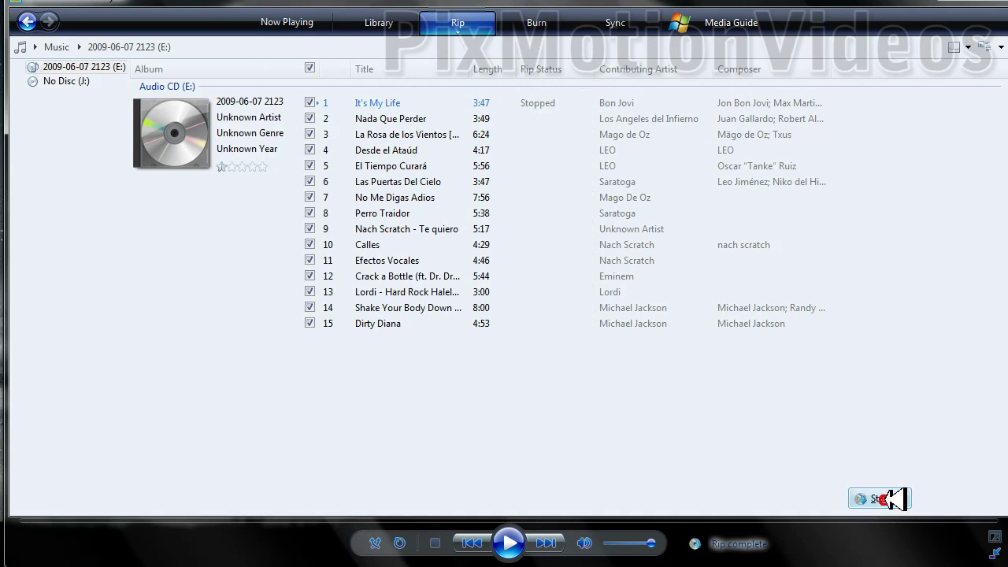